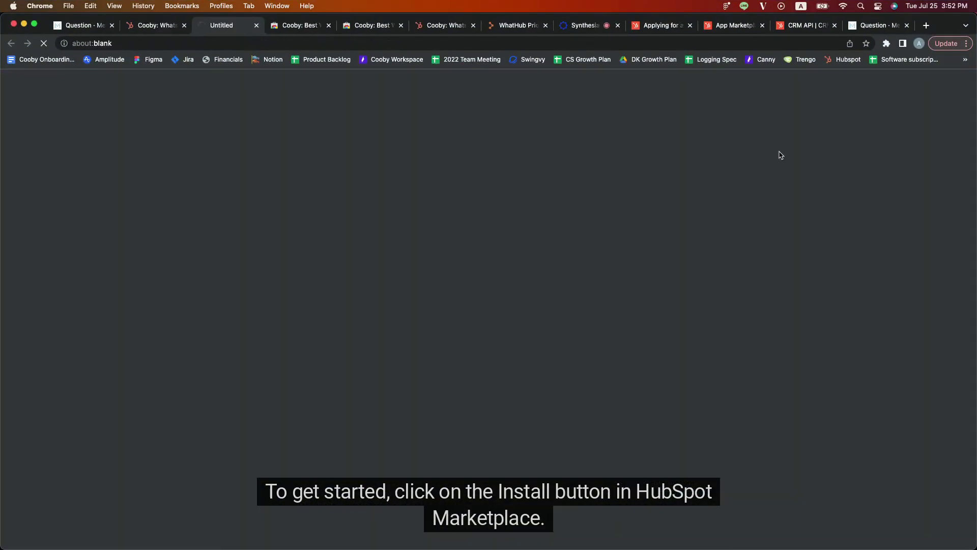
Log in to Cooby with the test account and add the Cooby extension to Chrome from the Web Store
{"action": "left_click", "coordinate": [472, 412]}
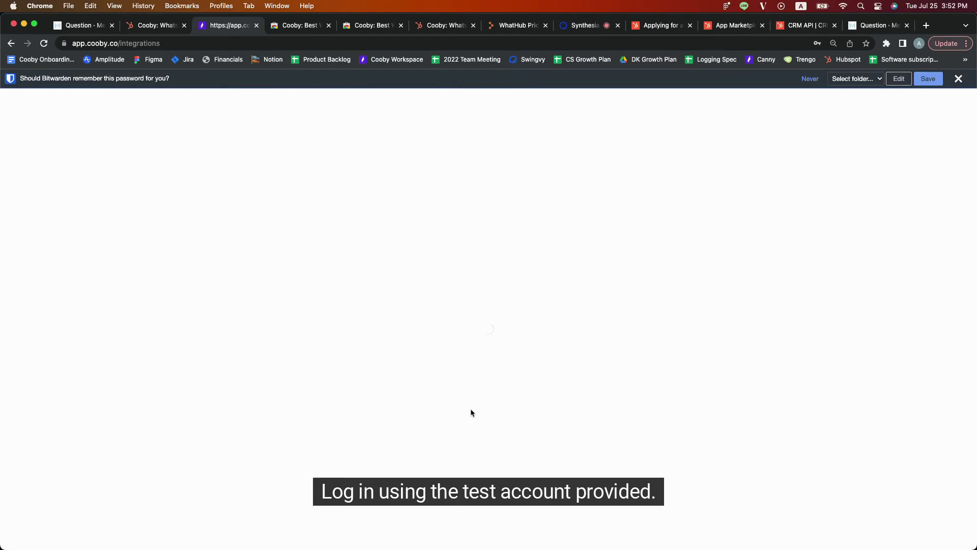
{"action": "left_click", "coordinate": [533, 359]}
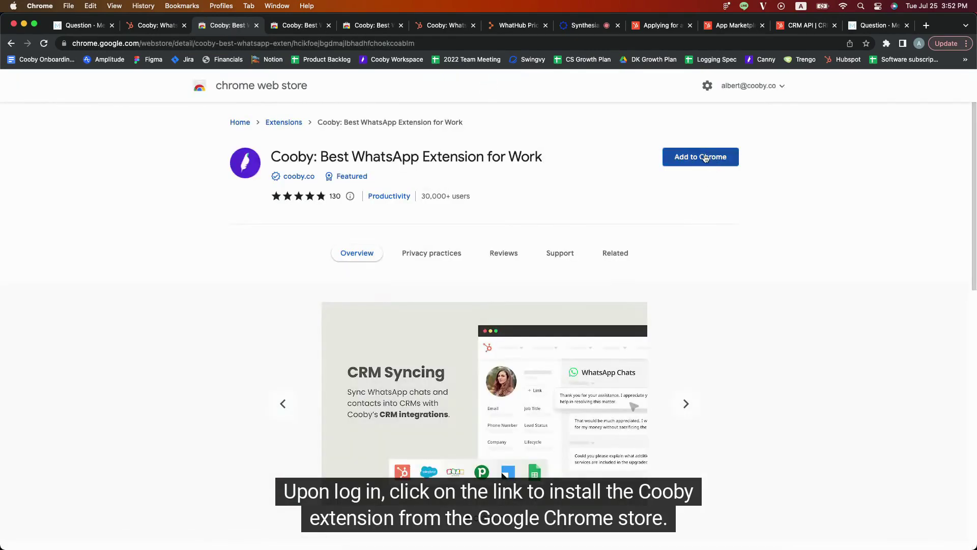
{"action": "left_click", "coordinate": [702, 158]}
{"action": "left_click", "coordinate": [564, 332]}
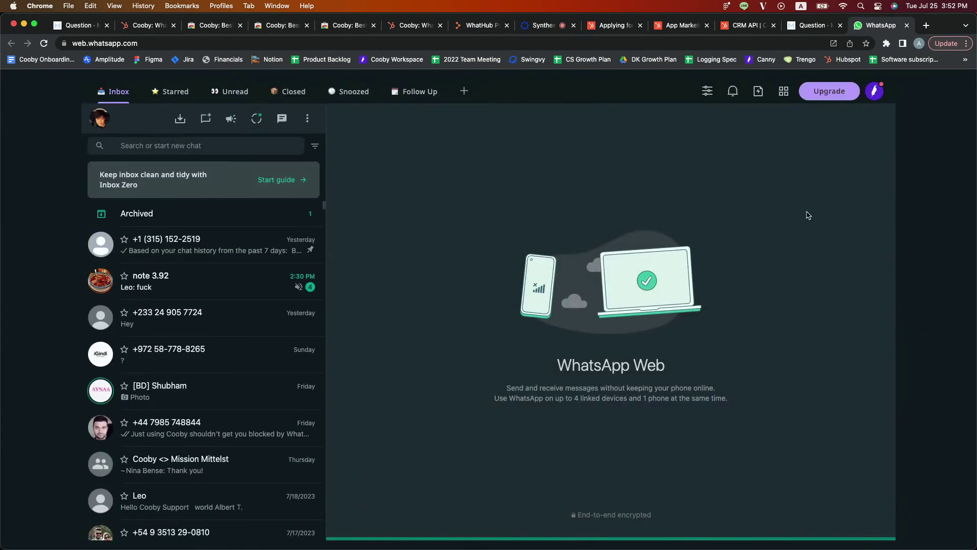
Open HubSpot's integration guide in the Cooby workspace and start Connect to Hubspot
{"action": "left_click", "coordinate": [876, 91]}
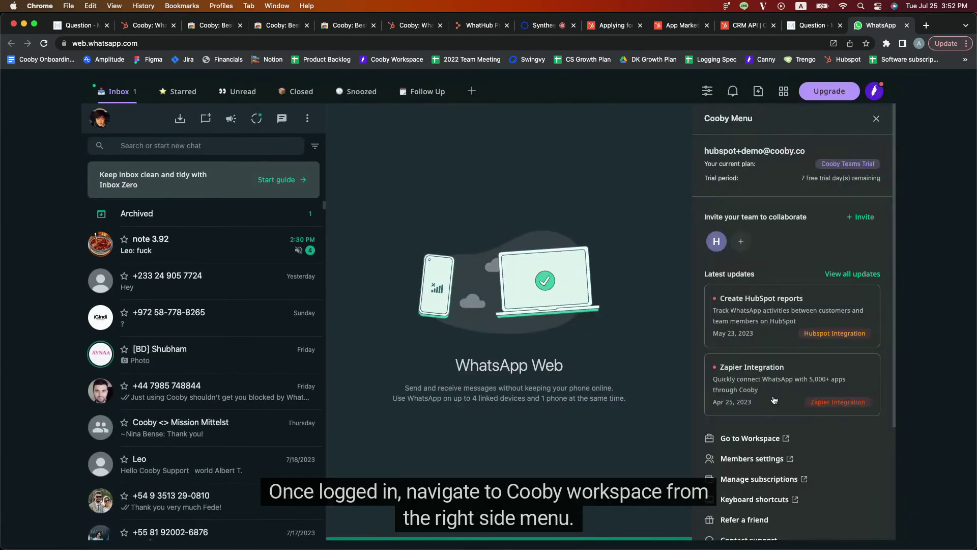
{"action": "left_click", "coordinate": [751, 438]}
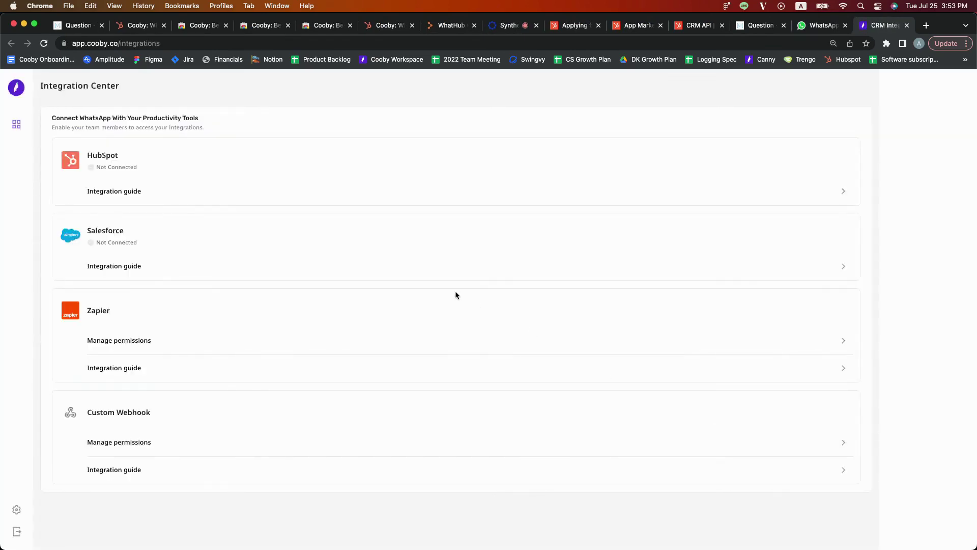
{"action": "left_click", "coordinate": [280, 197]}
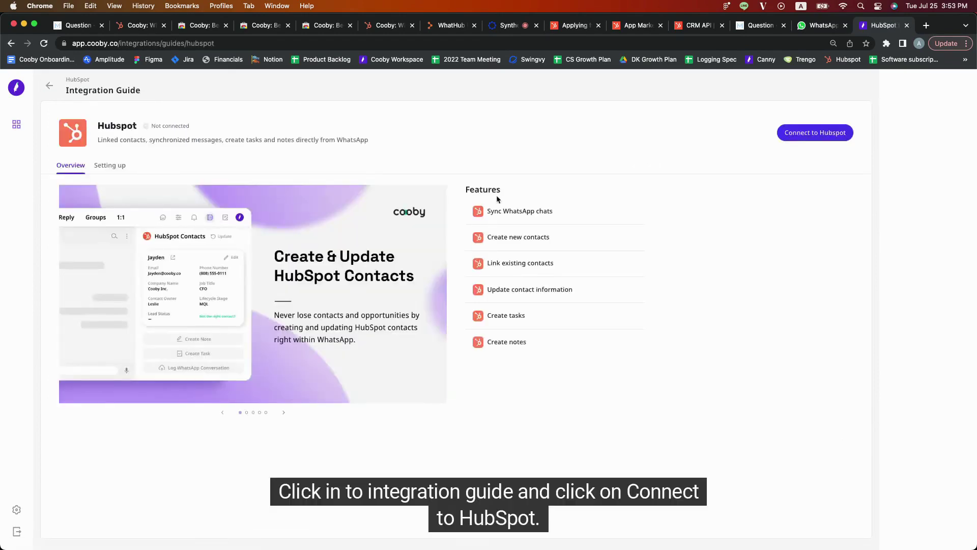
{"action": "left_click", "coordinate": [816, 133]}
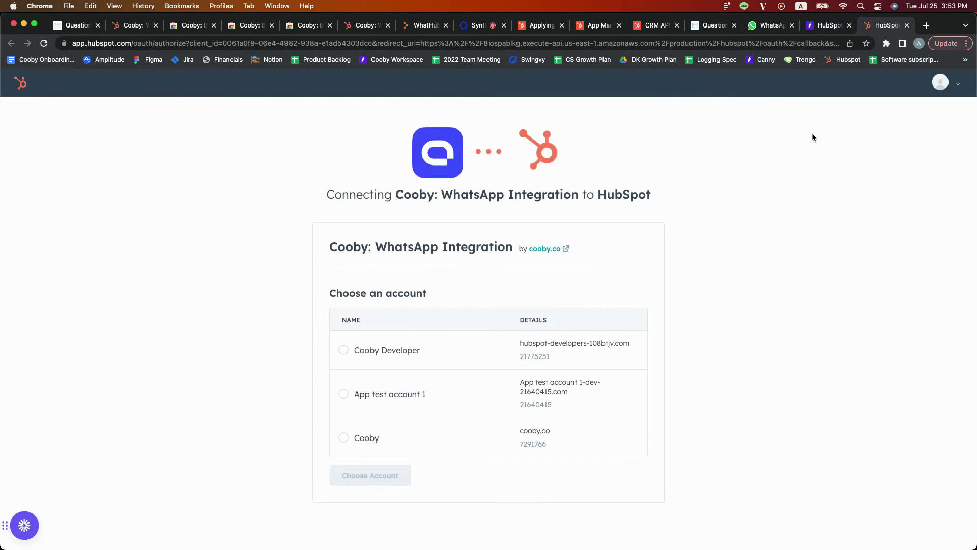
Authorize Cooby: WhatsApp Integration on App test account 1, accepting the consent terms
{"action": "left_click", "coordinate": [410, 394]}
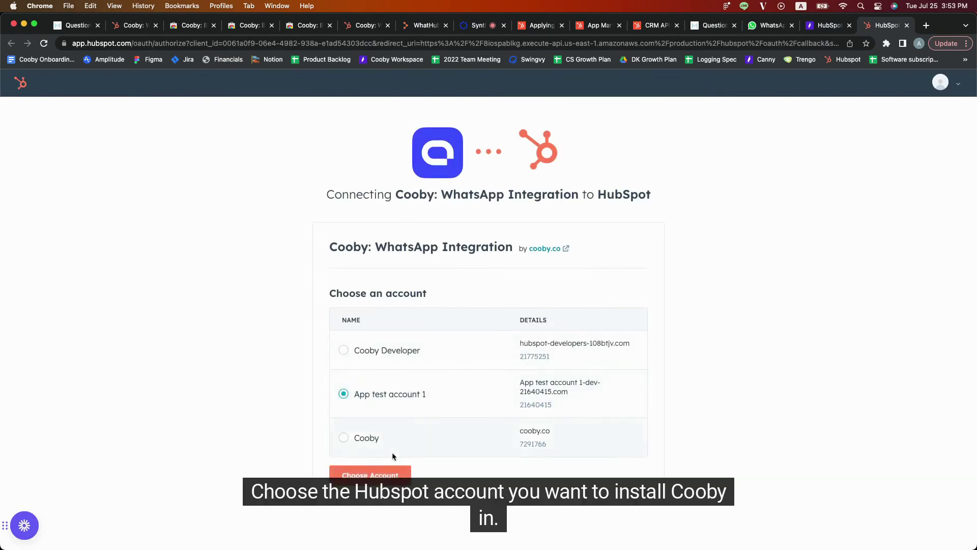
{"action": "left_click", "coordinate": [386, 473]}
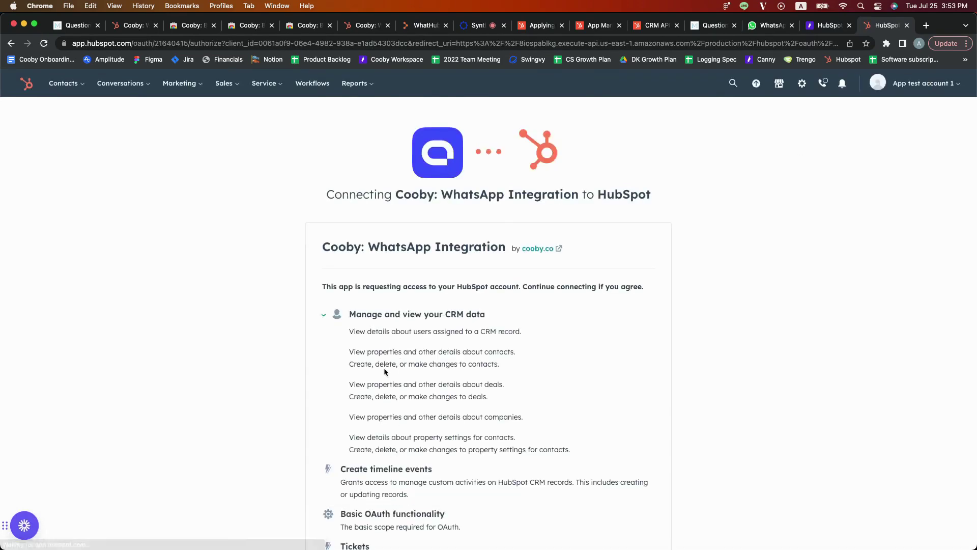
{"action": "scroll", "coordinate": [384, 367], "scroll_direction": "down", "scroll_amount": 3}
{"action": "left_click", "coordinate": [328, 465]}
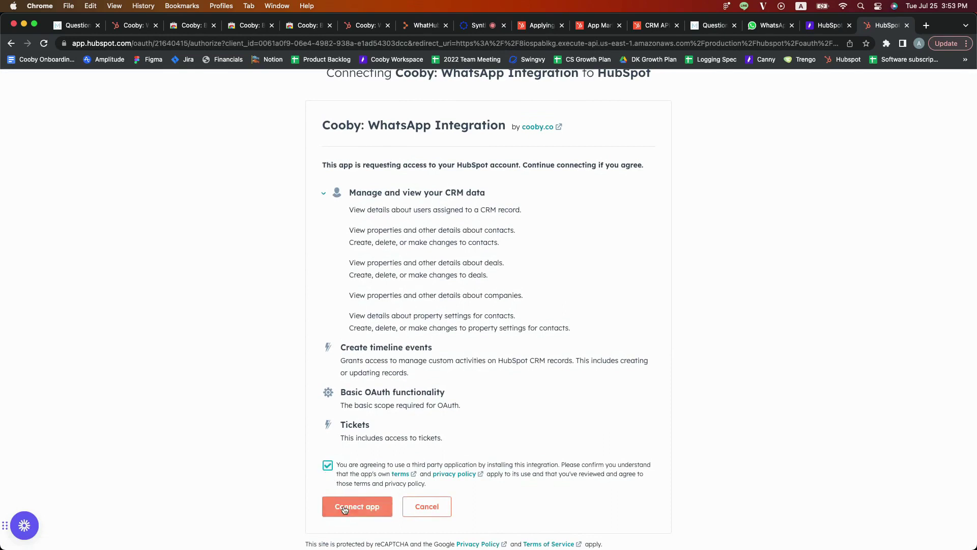
{"action": "left_click", "coordinate": [345, 512]}
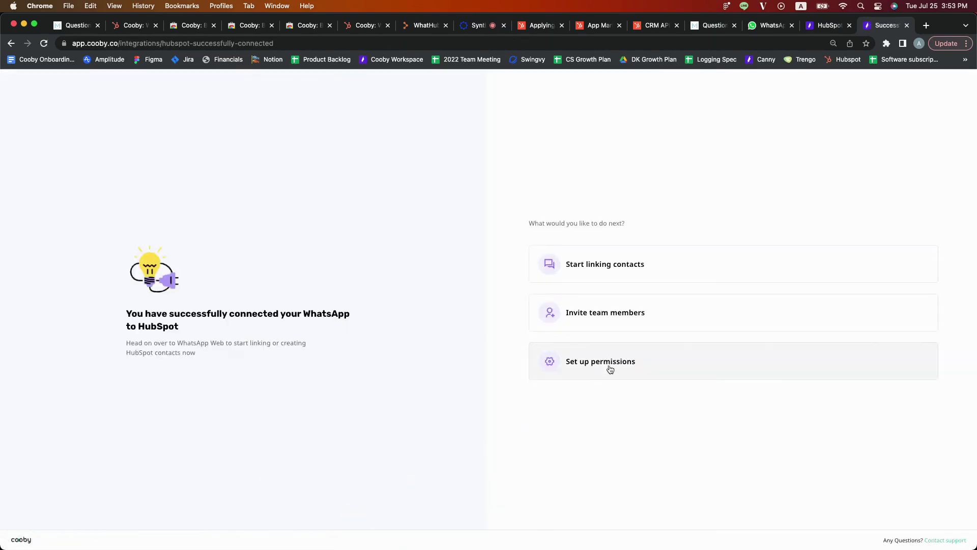
Keep HubSpot Integration Permission on and set conversation syncing to Manual sync
{"action": "left_click", "coordinate": [610, 369]}
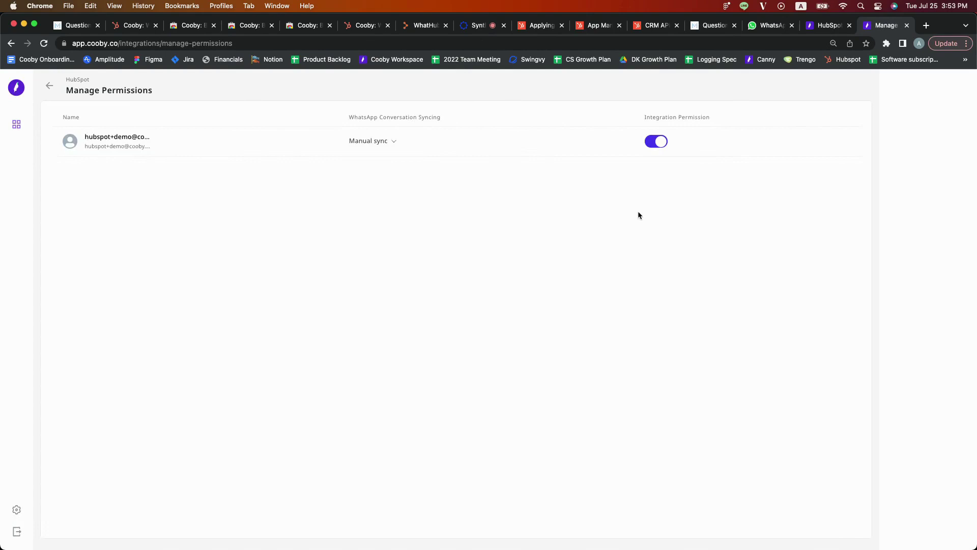
{"action": "left_click", "coordinate": [663, 146]}
{"action": "left_click", "coordinate": [662, 144]}
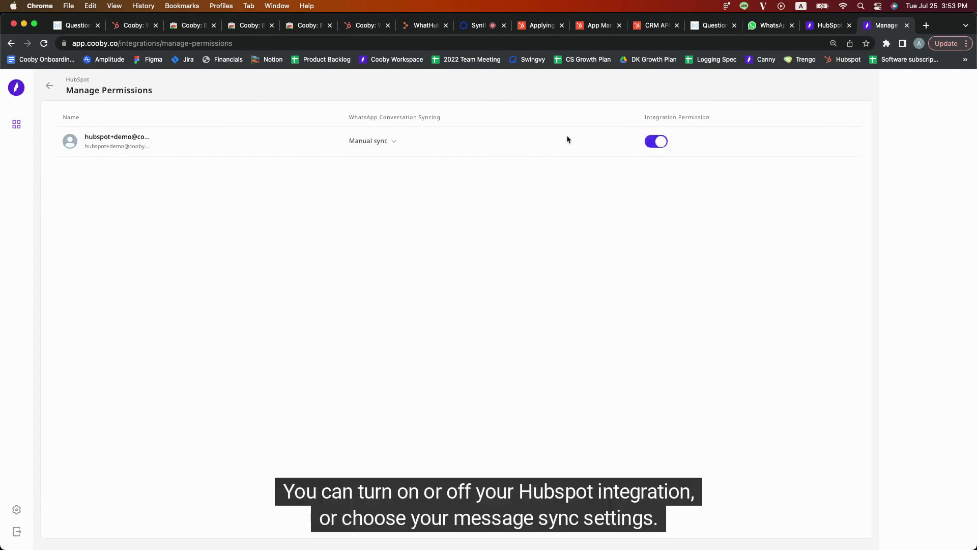
{"action": "left_click", "coordinate": [379, 143]}
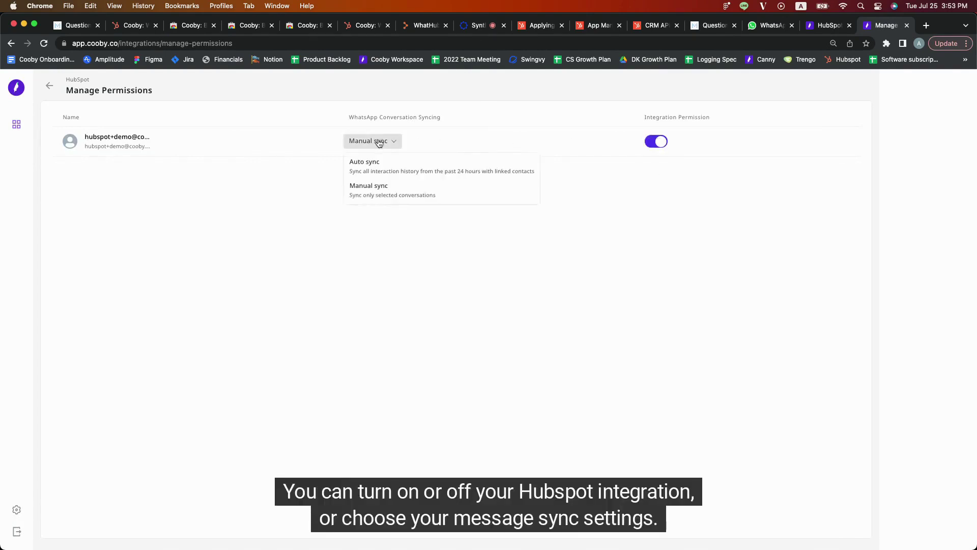
{"action": "left_click", "coordinate": [378, 170]}
{"action": "left_click", "coordinate": [379, 143]}
{"action": "left_click", "coordinate": [378, 195]}
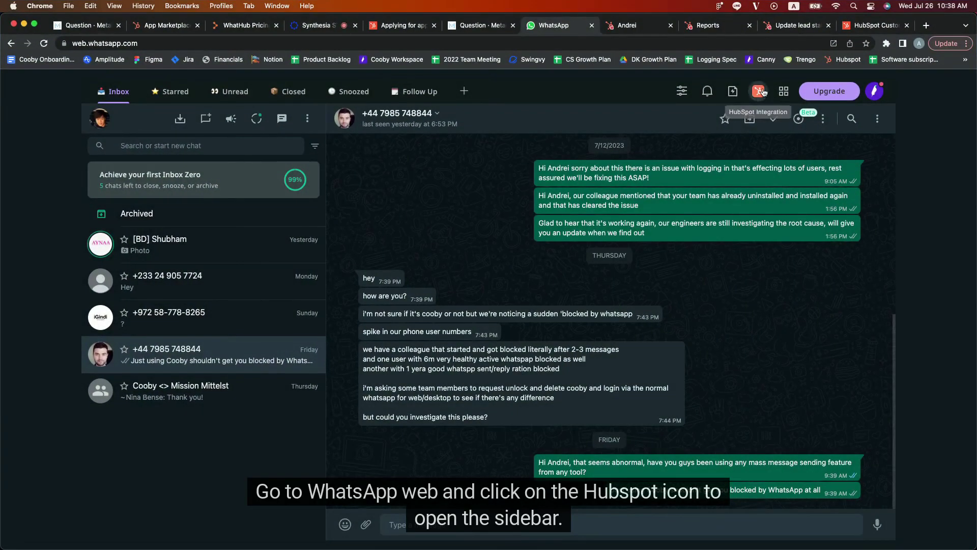
Change the linked HubSpot contact's owner to another team member
{"action": "left_click", "coordinate": [740, 106]}
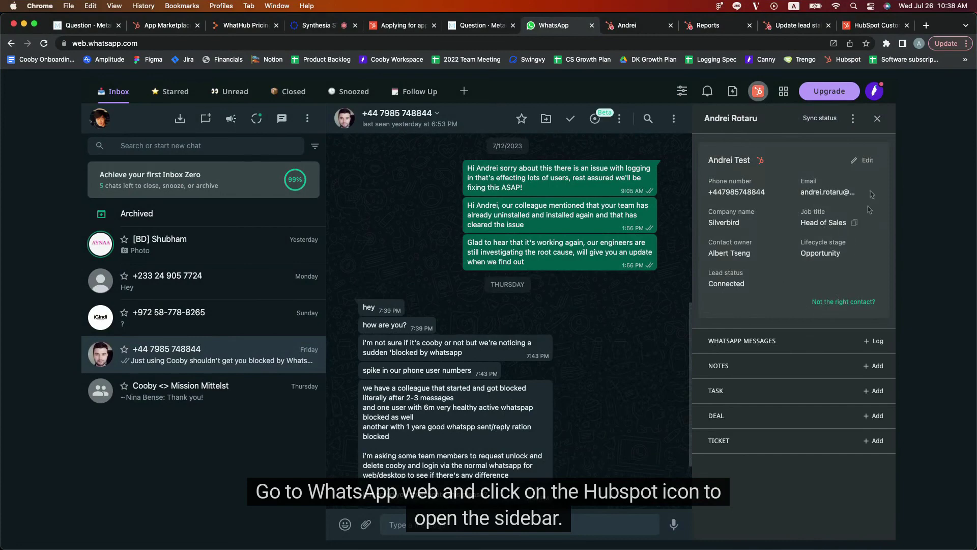
{"action": "left_click", "coordinate": [867, 161]}
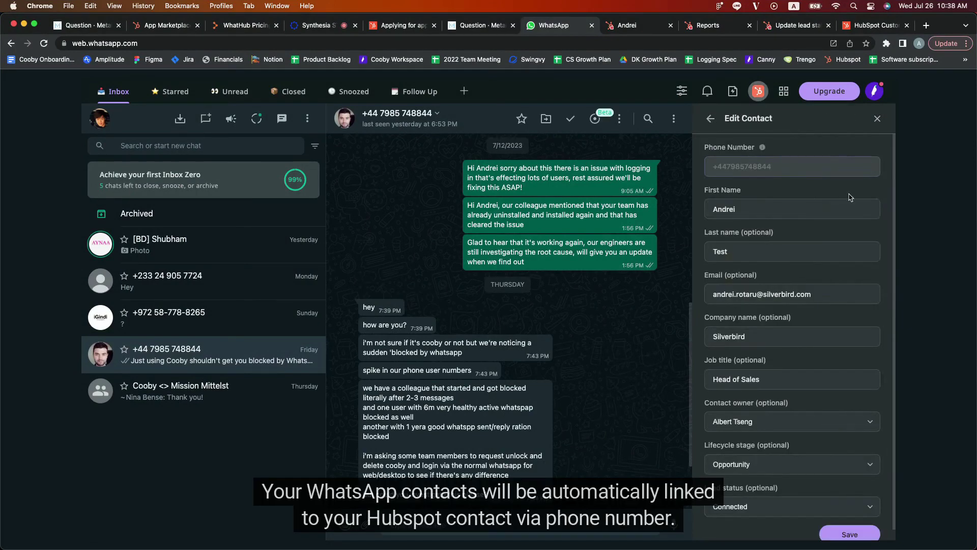
{"action": "left_click", "coordinate": [769, 427]}
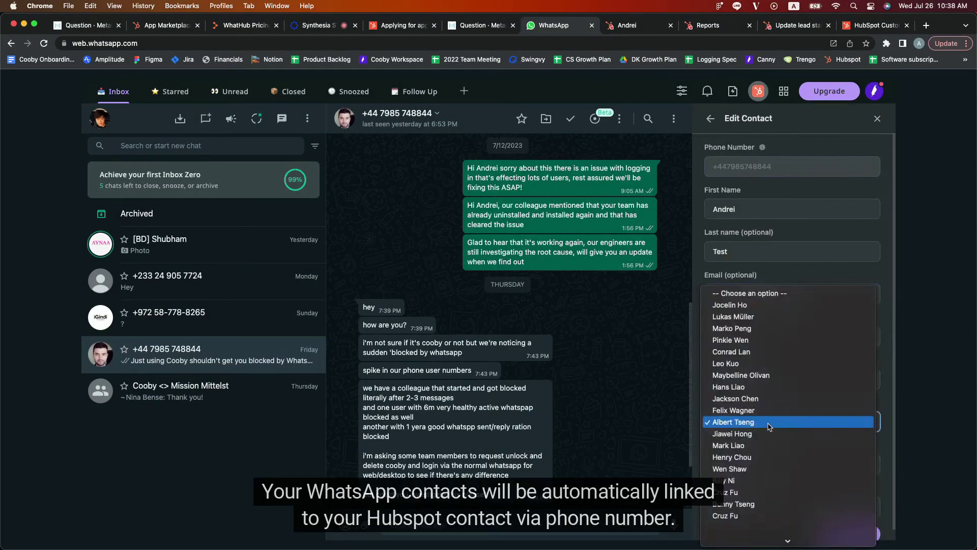
{"action": "left_click", "coordinate": [764, 411]}
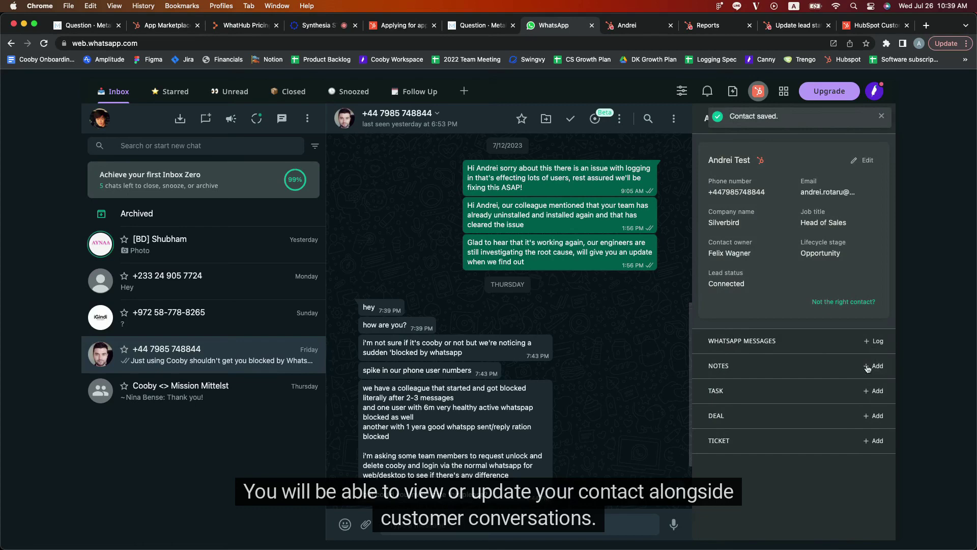
Create the contact's 'test' note, attaching messages from the first apology to the colleague-blocked report
{"action": "left_click", "coordinate": [876, 366]}
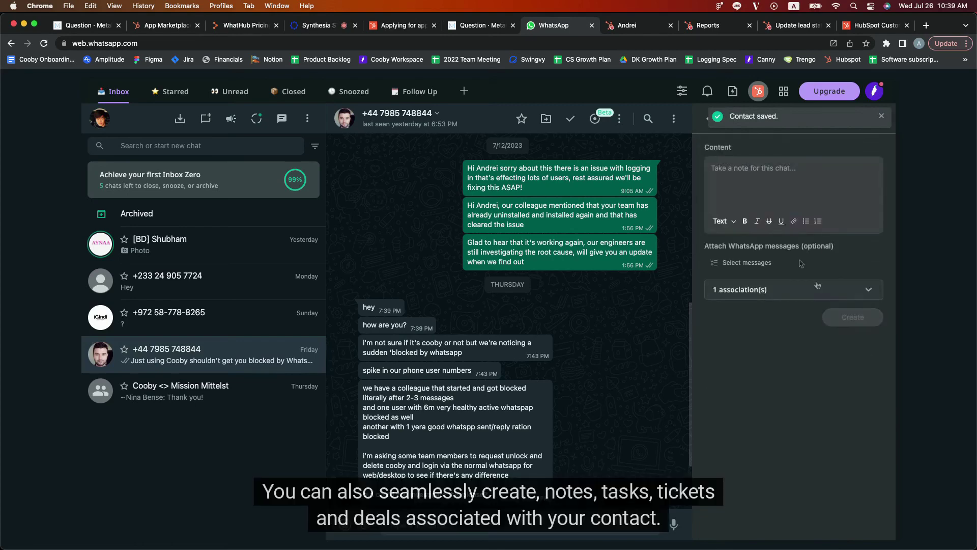
{"action": "left_click", "coordinate": [734, 263]}
{"action": "left_click", "coordinate": [664, 169]}
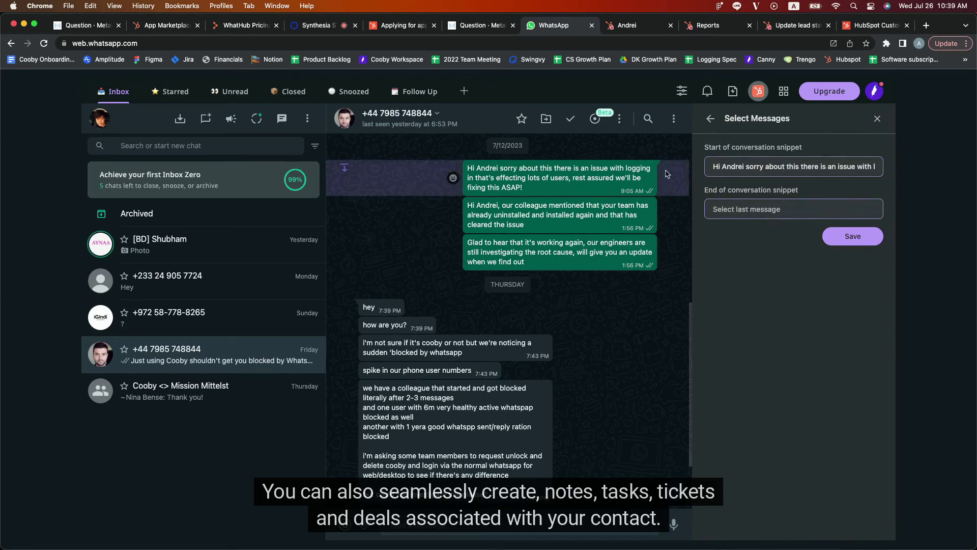
{"action": "left_click", "coordinate": [638, 458]}
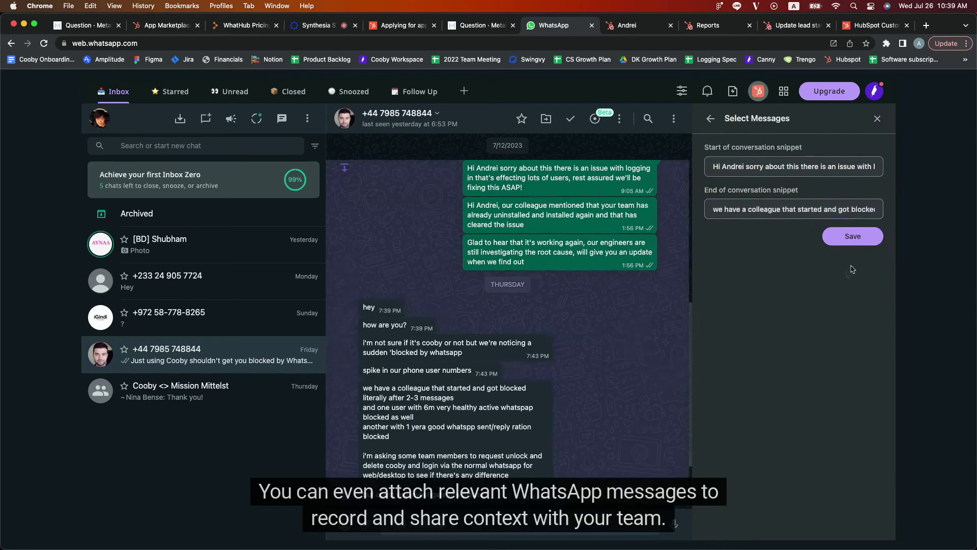
{"action": "left_click", "coordinate": [864, 242]}
{"action": "scroll", "coordinate": [855, 367], "scroll_direction": "down", "scroll_amount": 5}
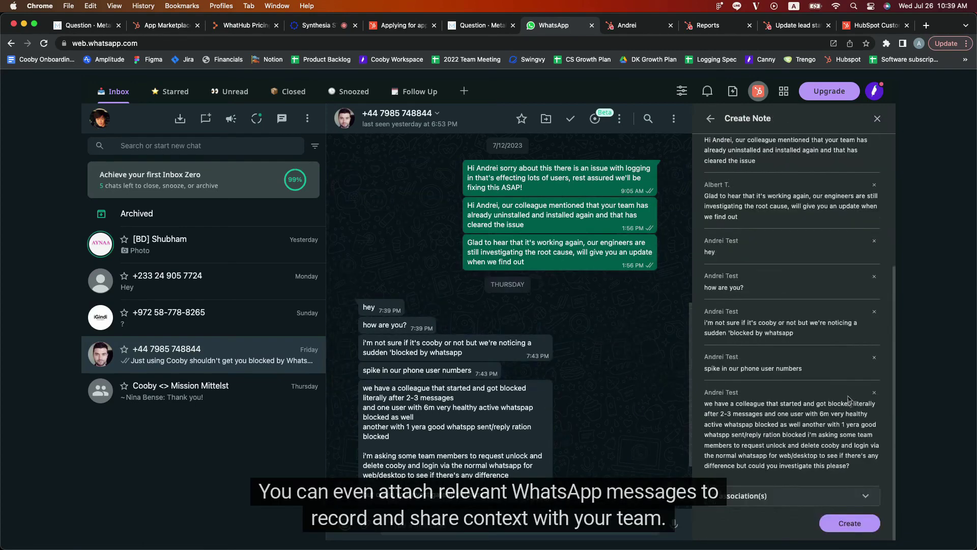
{"action": "left_click", "coordinate": [843, 525]}
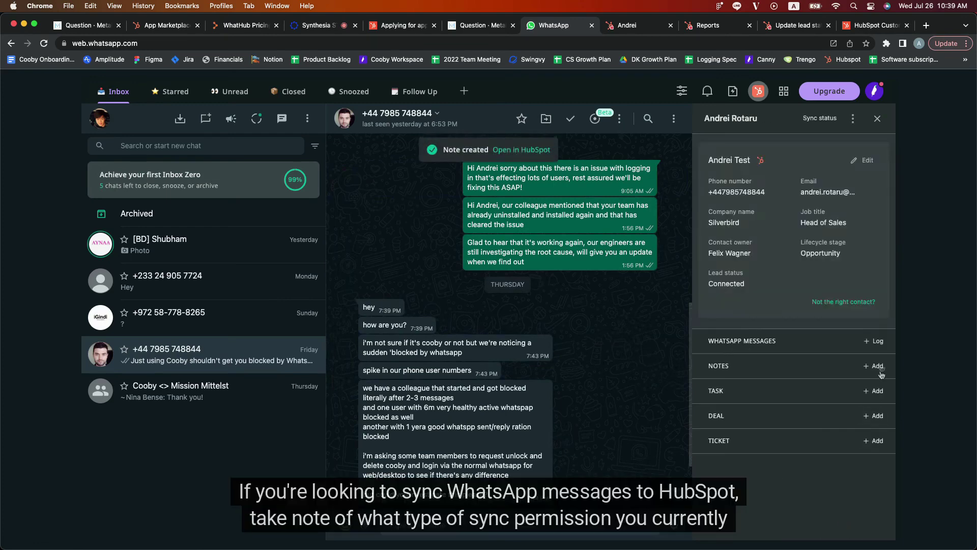
Log the chat messages from the first apology through the latest reply and sync them to HubSpot
{"action": "left_click", "coordinate": [875, 348]}
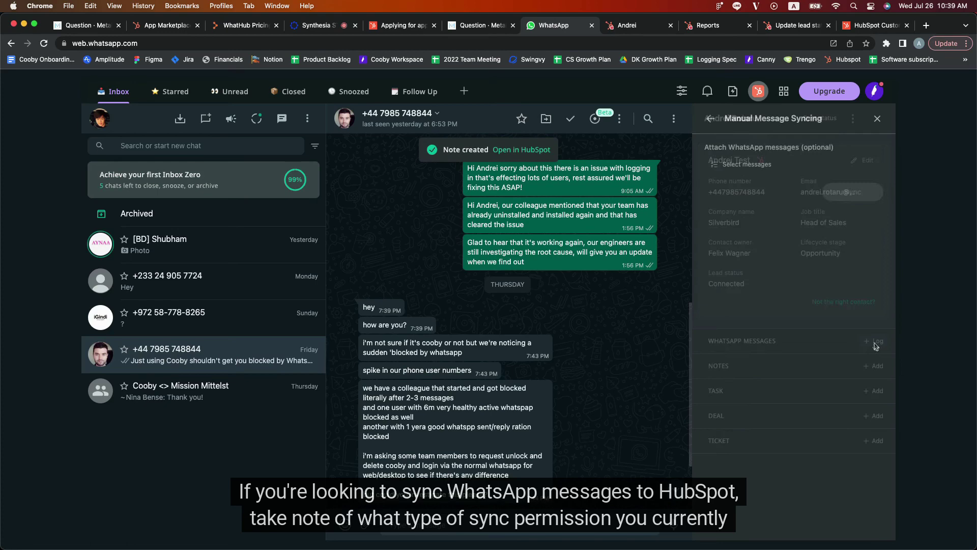
{"action": "left_click", "coordinate": [726, 162]}
{"action": "left_click", "coordinate": [670, 170]}
{"action": "scroll", "coordinate": [670, 170], "scroll_direction": "down", "scroll_amount": 2}
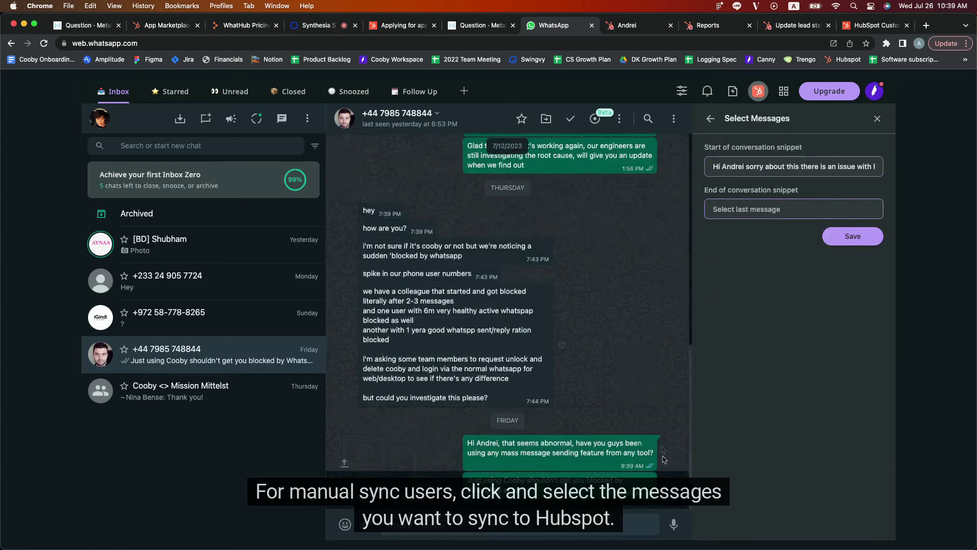
{"action": "left_click", "coordinate": [637, 475]}
{"action": "left_click", "coordinate": [853, 235]}
{"action": "scroll", "coordinate": [845, 407], "scroll_direction": "down", "scroll_amount": 5}
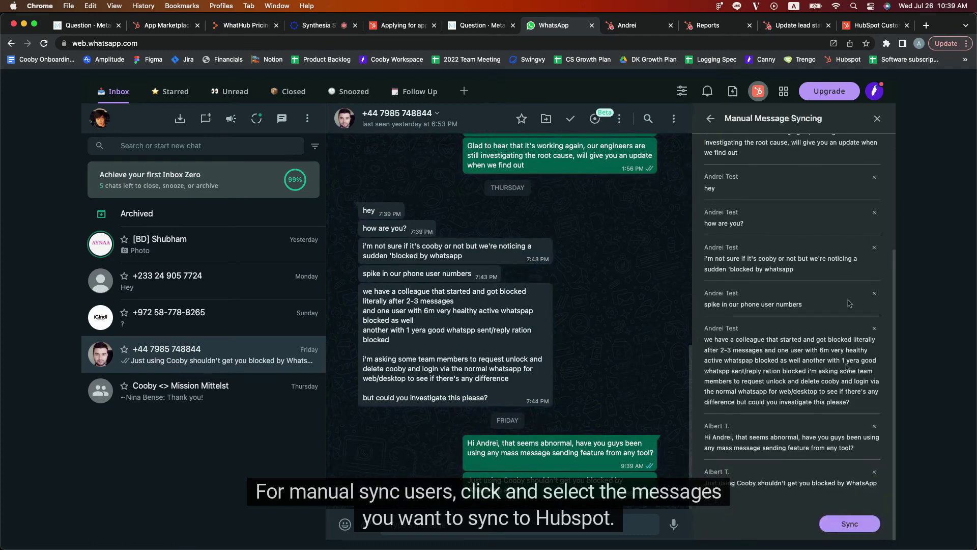
{"action": "left_click", "coordinate": [849, 523]}
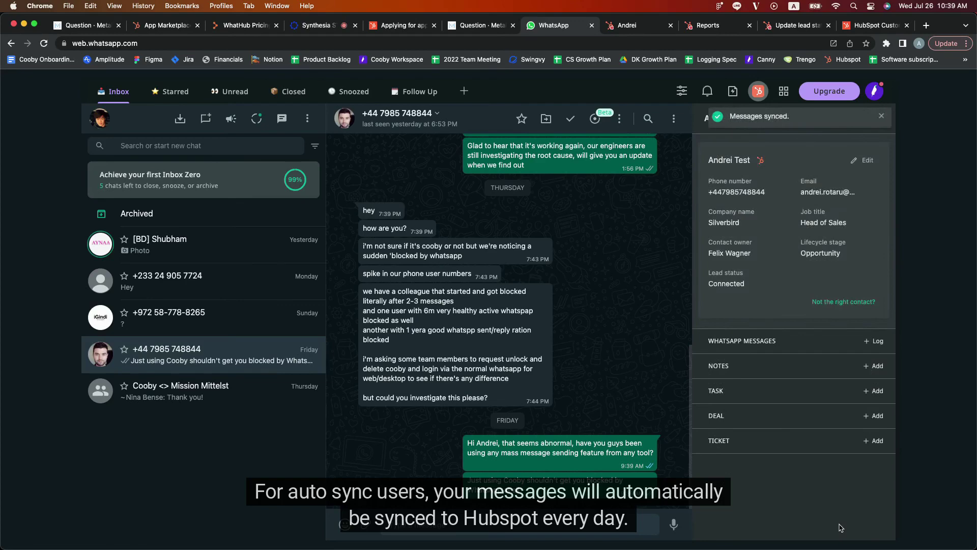
Check the contact's latest logged WhatsApp message, then view the activity report and lead status workflow
{"action": "left_click", "coordinate": [631, 27]}
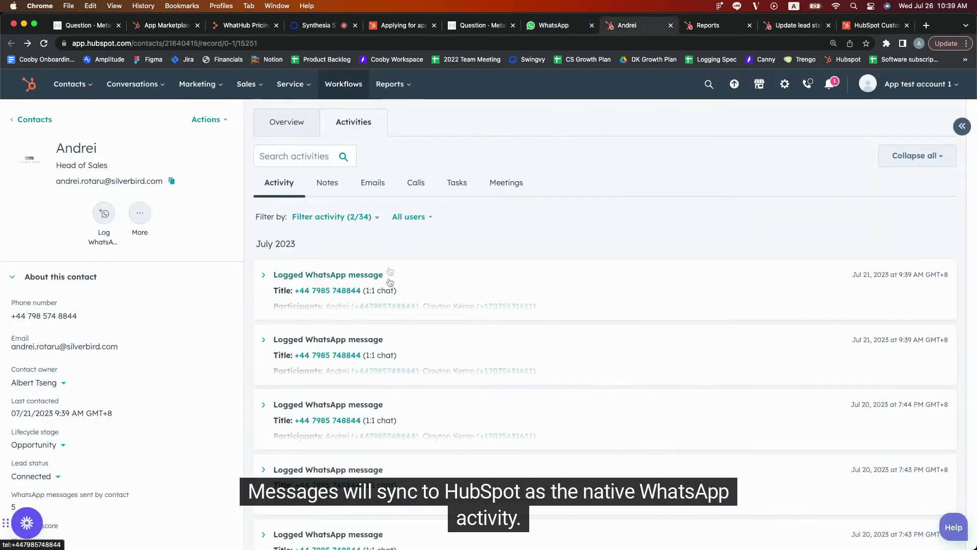
{"action": "left_click", "coordinate": [411, 279]}
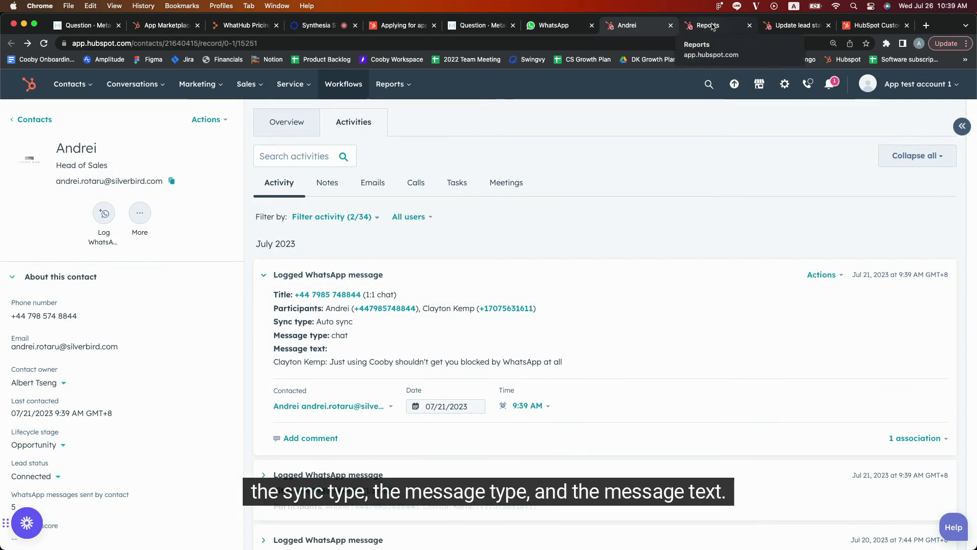
{"action": "left_click", "coordinate": [712, 27]}
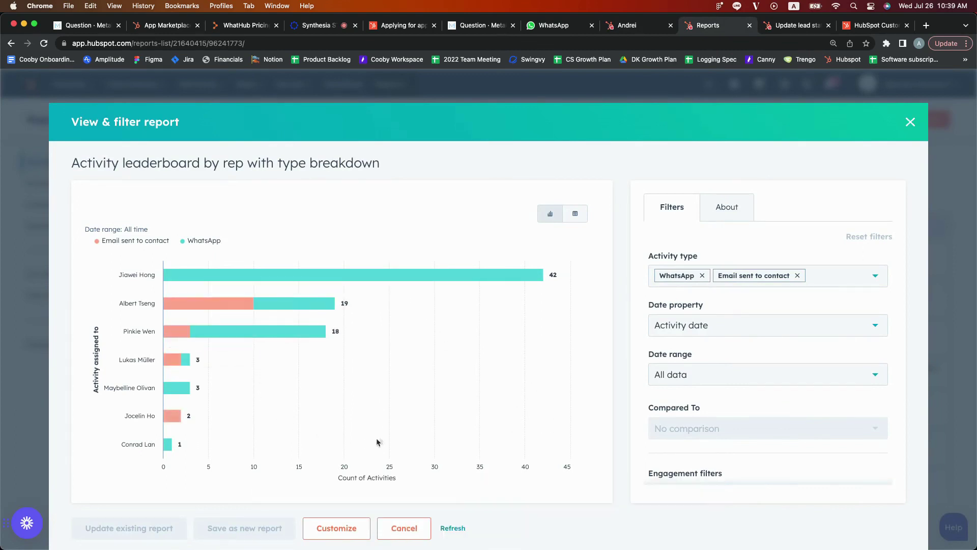
{"action": "left_click", "coordinate": [807, 28]}
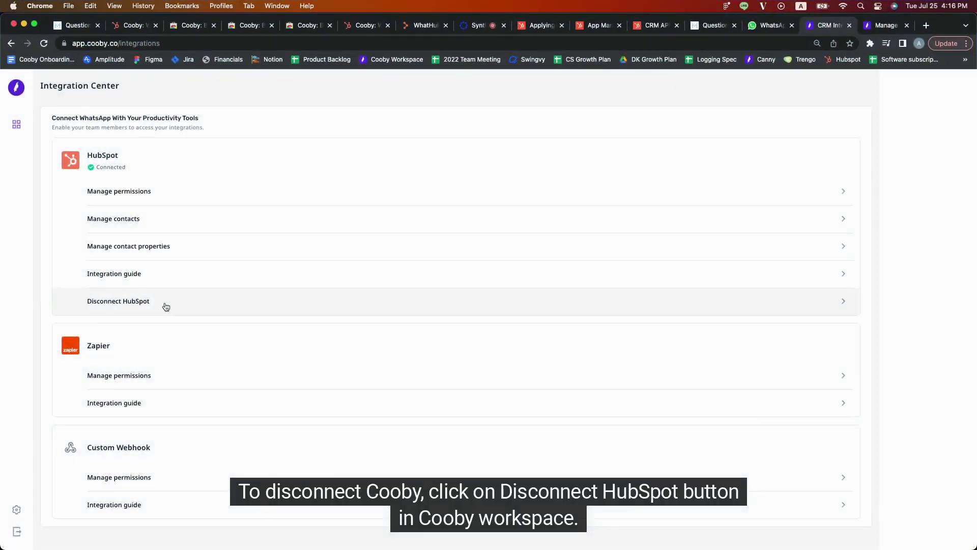
Disconnect HubSpot in Cooby and remove the Cooby extension from Chrome
{"action": "left_click", "coordinate": [166, 307]}
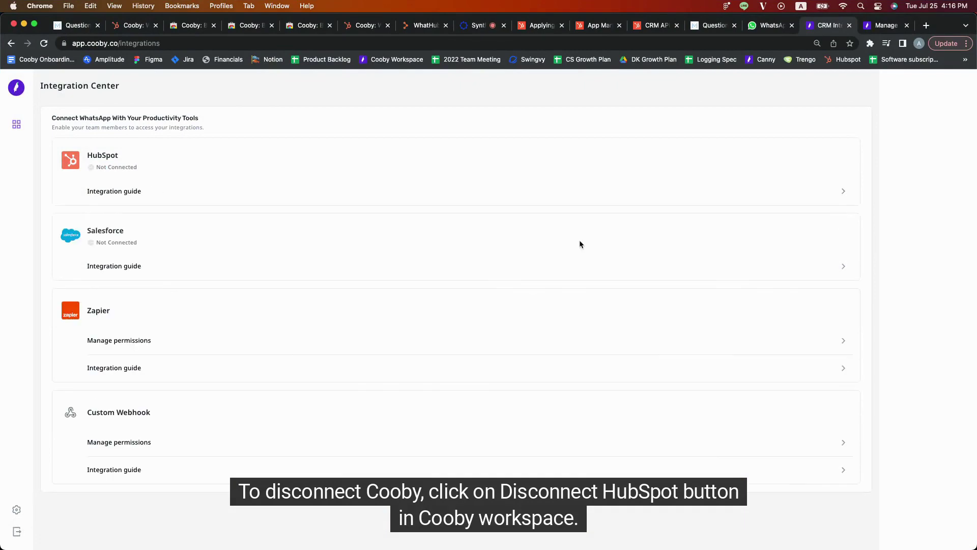
{"action": "left_click", "coordinate": [871, 44]}
{"action": "left_click", "coordinate": [865, 133]}
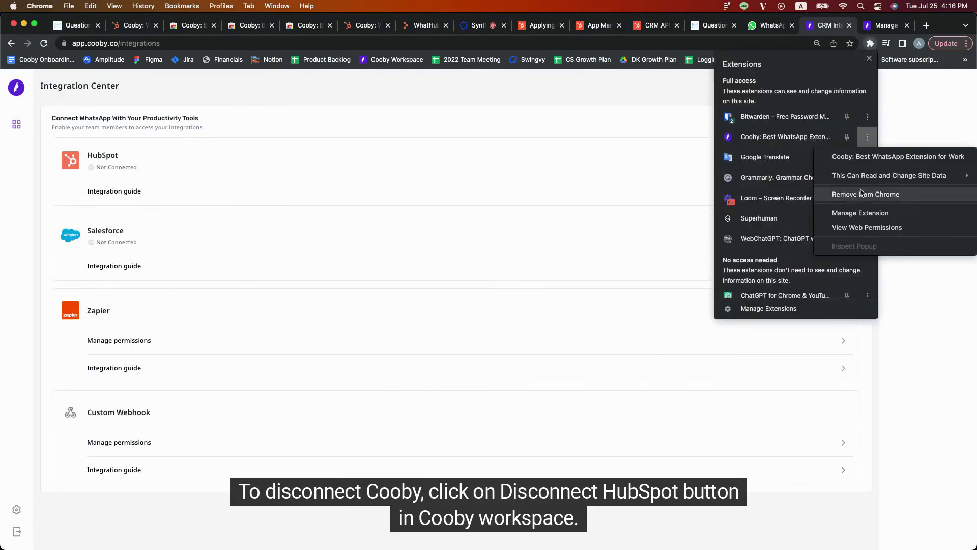
{"action": "left_click", "coordinate": [860, 196]}
{"action": "left_click", "coordinate": [833, 125]}
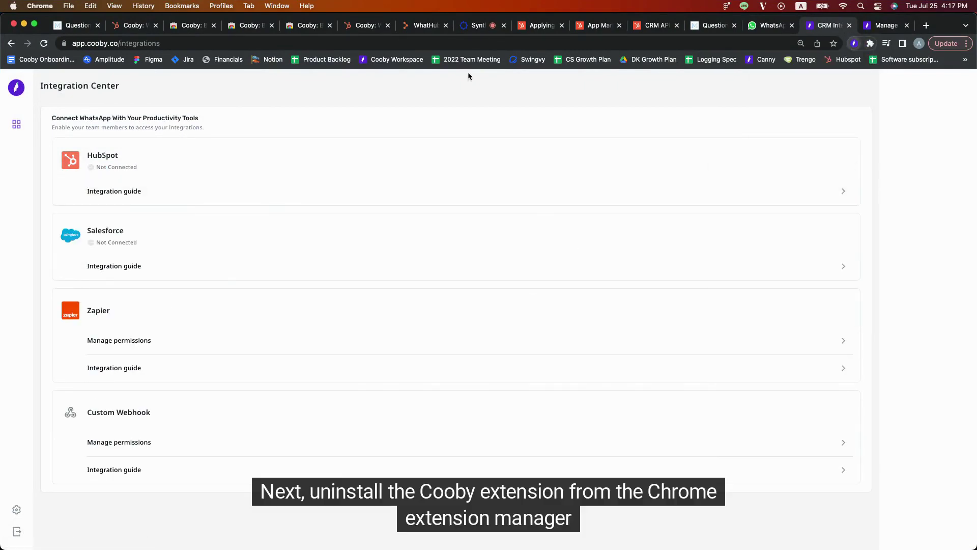
{"action": "left_click", "coordinate": [130, 25]}
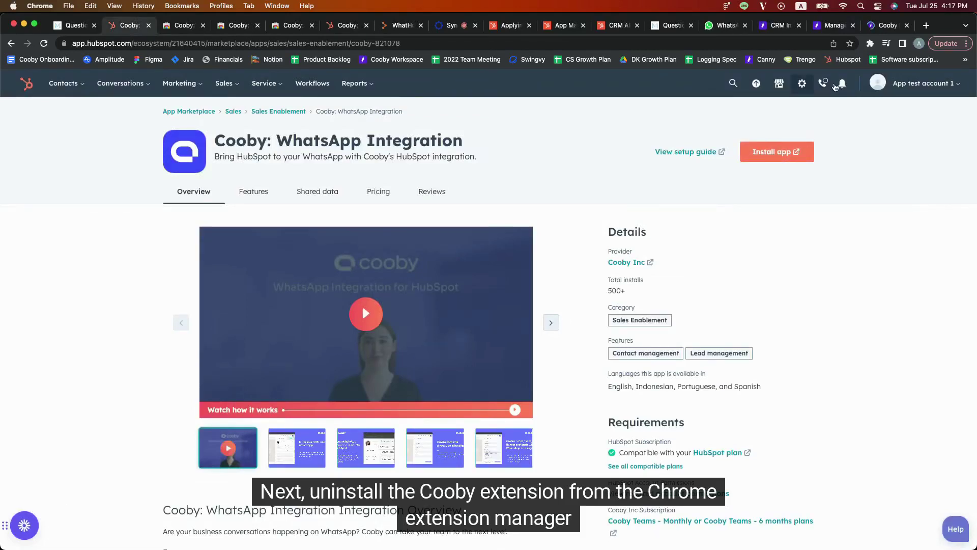
Uninstall Cooby: WhatsApp Integration from HubSpot's Connected Apps, confirming with 'uninstall'
{"action": "left_click", "coordinate": [803, 85]}
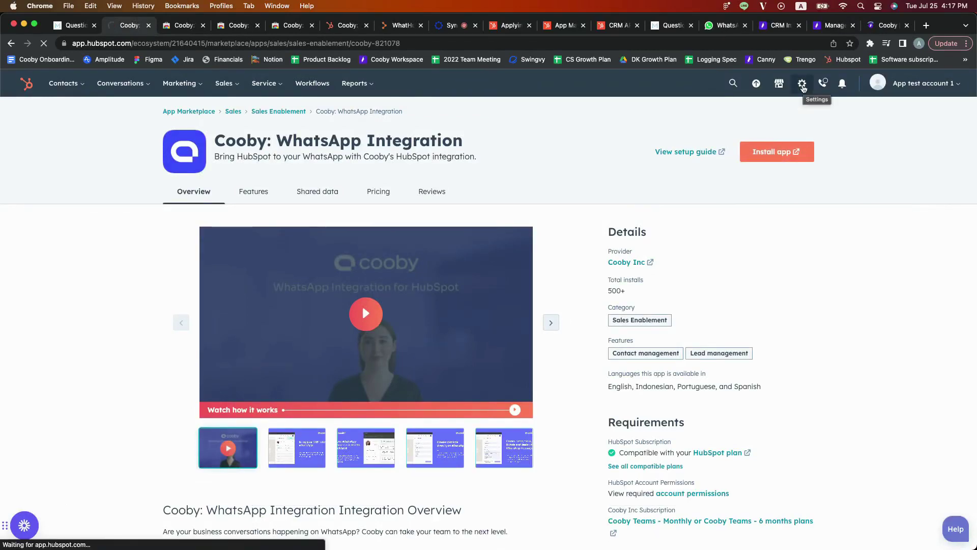
{"action": "left_click", "coordinate": [64, 351]}
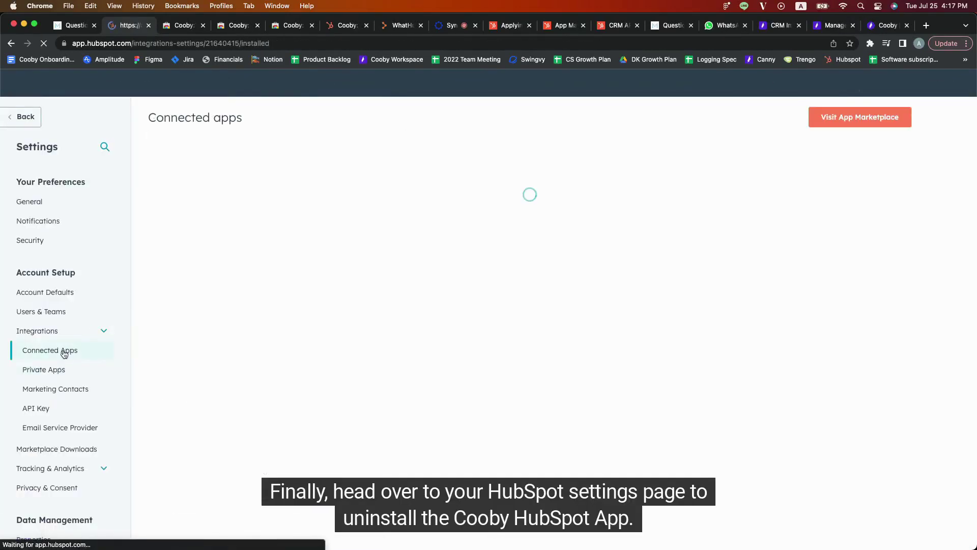
{"action": "left_click", "coordinate": [465, 273]}
{"action": "left_click", "coordinate": [469, 328]}
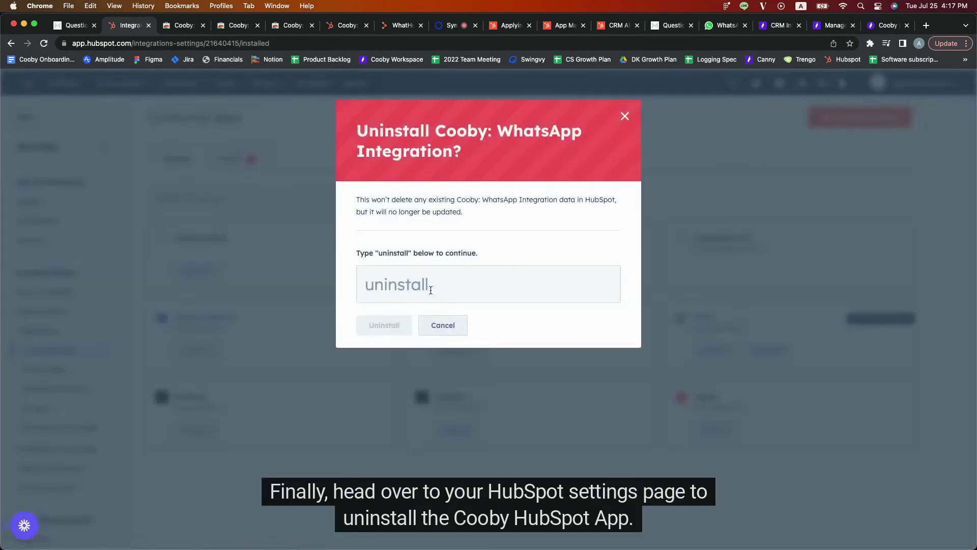
{"action": "left_click", "coordinate": [431, 291]}
{"action": "type", "text": "uninstall"}
{"action": "key", "text": "Return"}
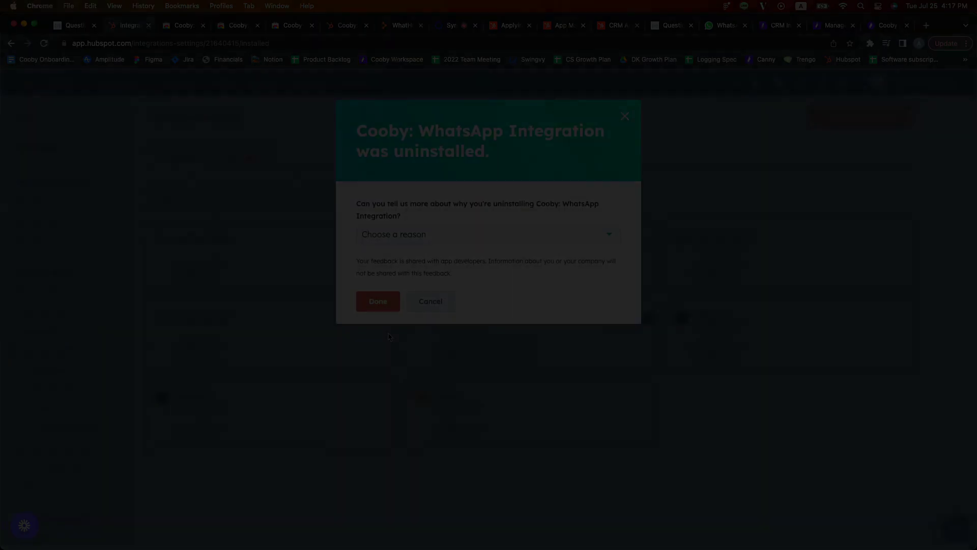